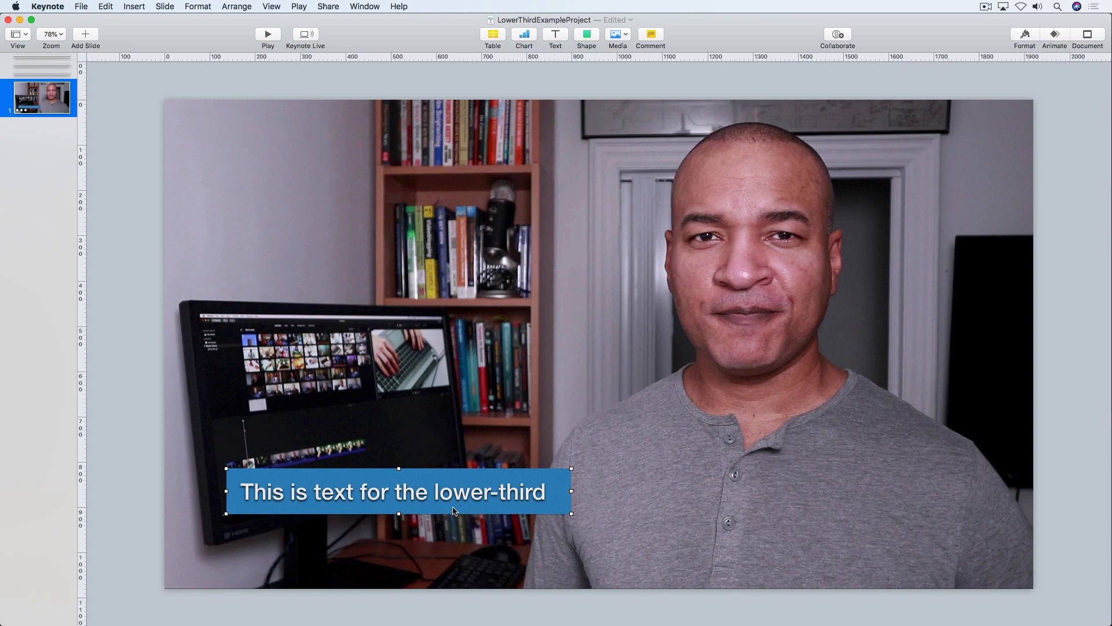
# Play the slideshow to preview the lower-third animation over the background image, and exit it.
pyautogui.click(300, 7)
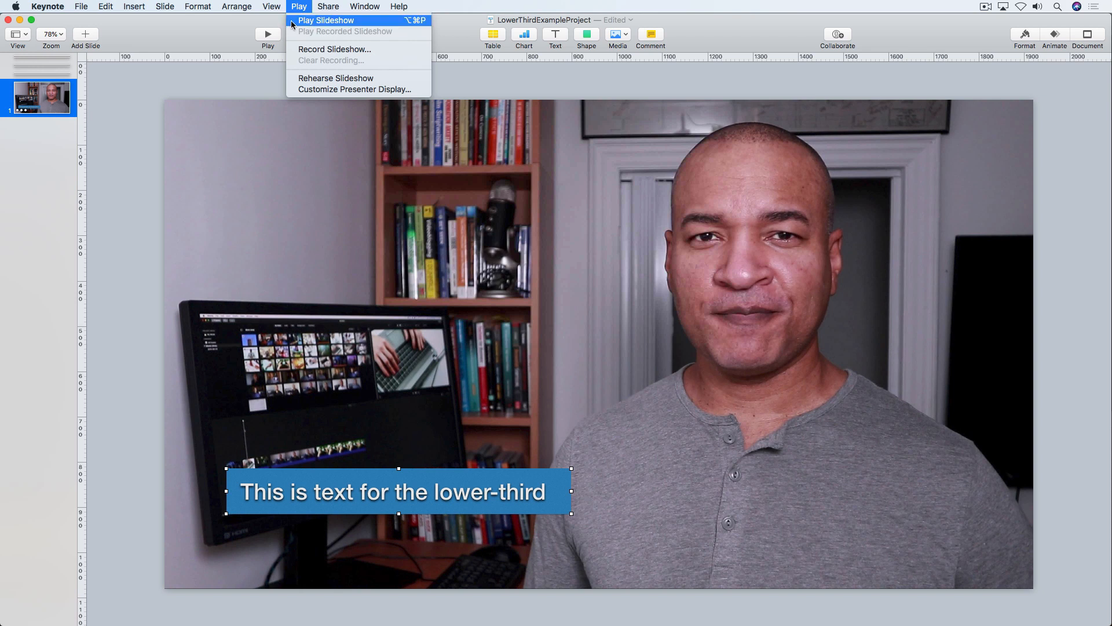
pyautogui.click(333, 22)
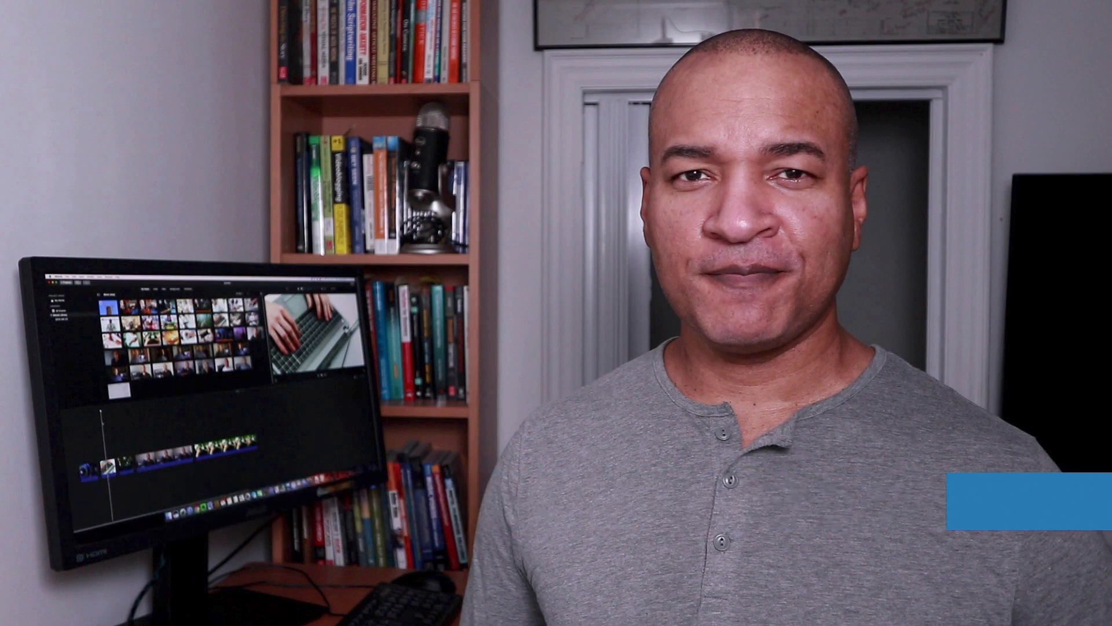
pyautogui.press('Escape')
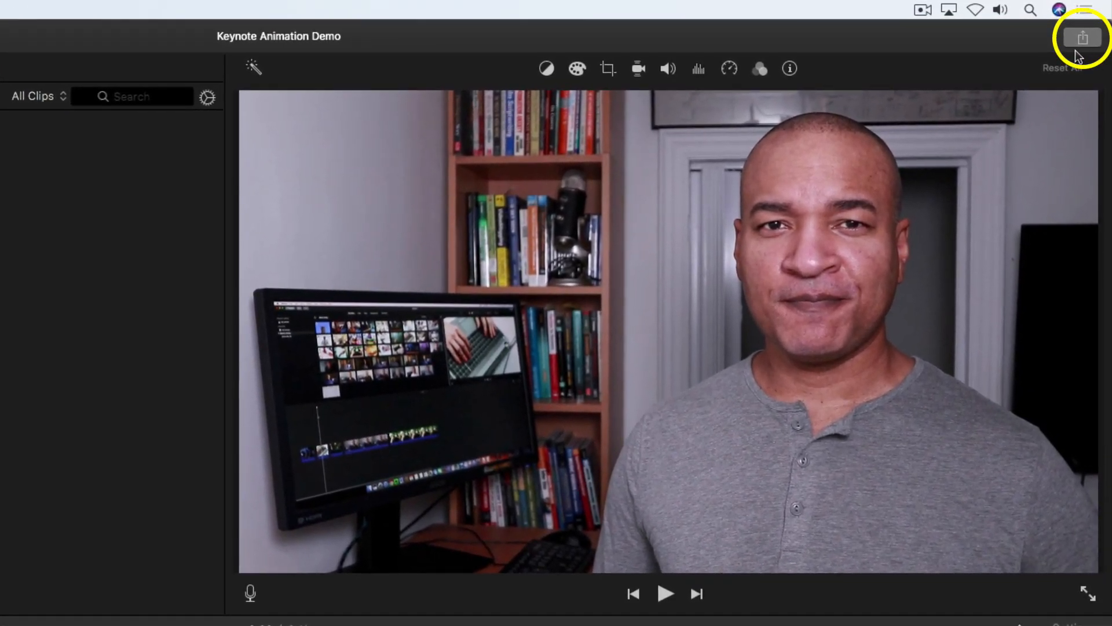
pyautogui.click(1092, 42)
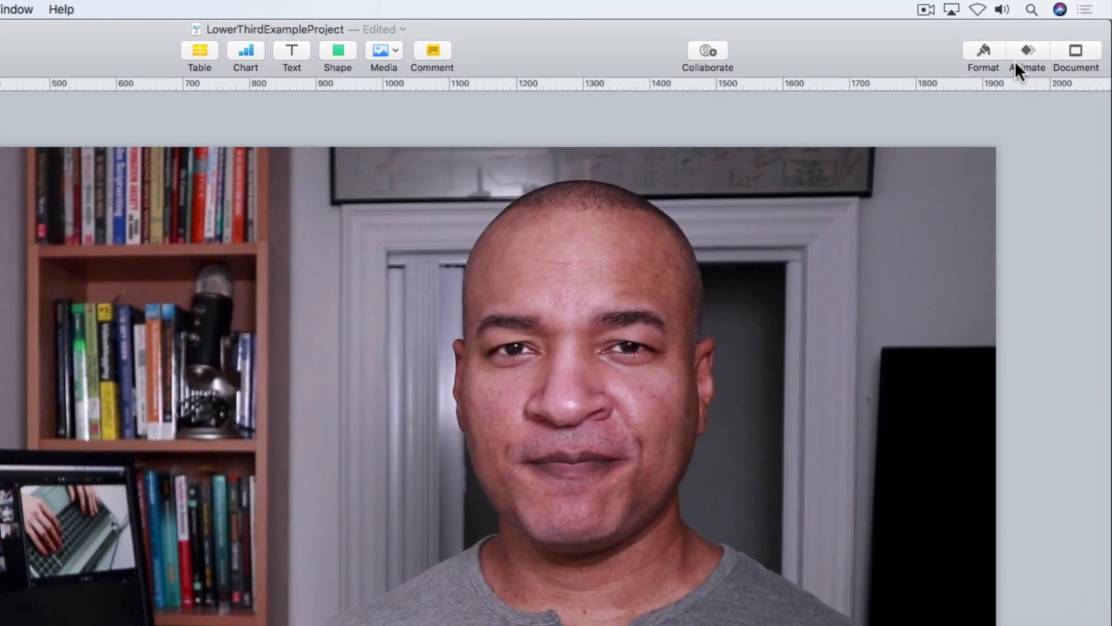
# Remove the slide's background image by setting the background to No Fill.
pyautogui.click(966, 53)
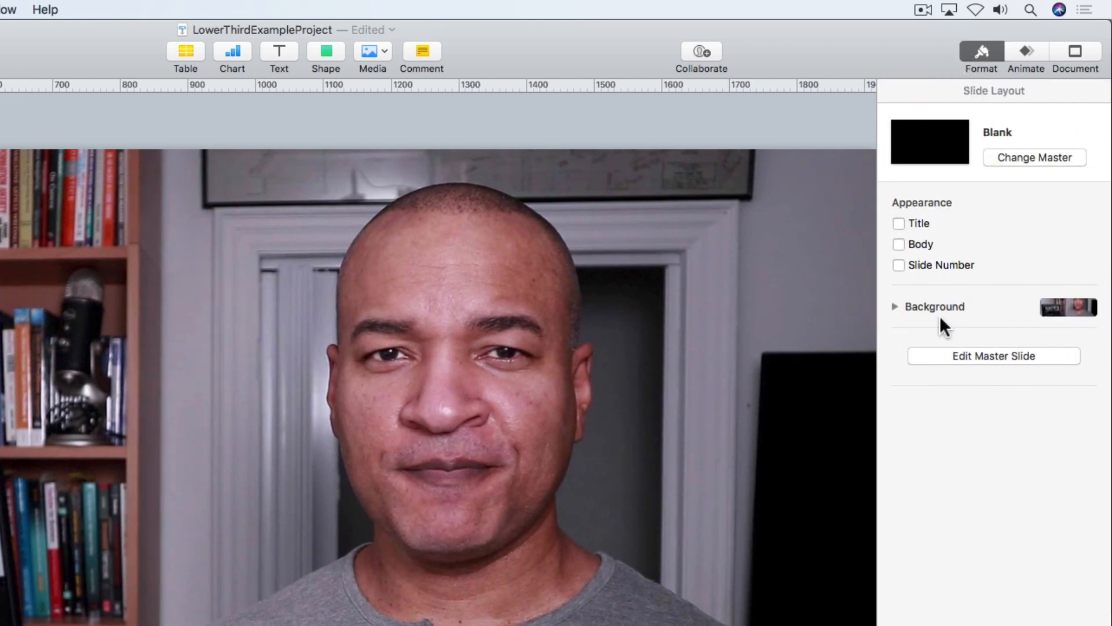
pyautogui.click(895, 307)
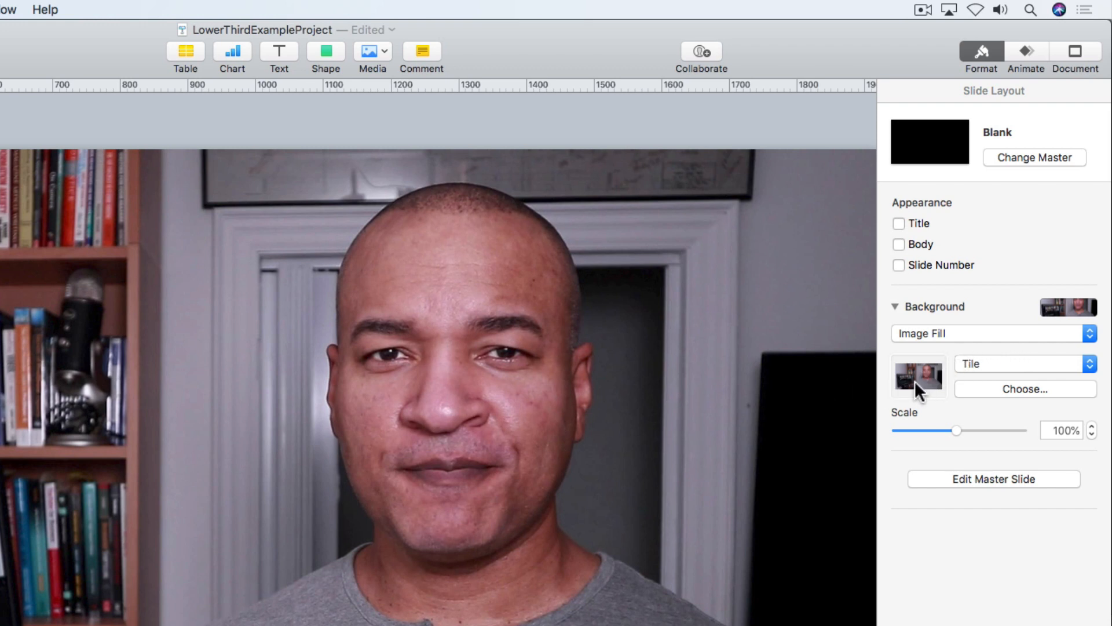
pyautogui.click(1091, 335)
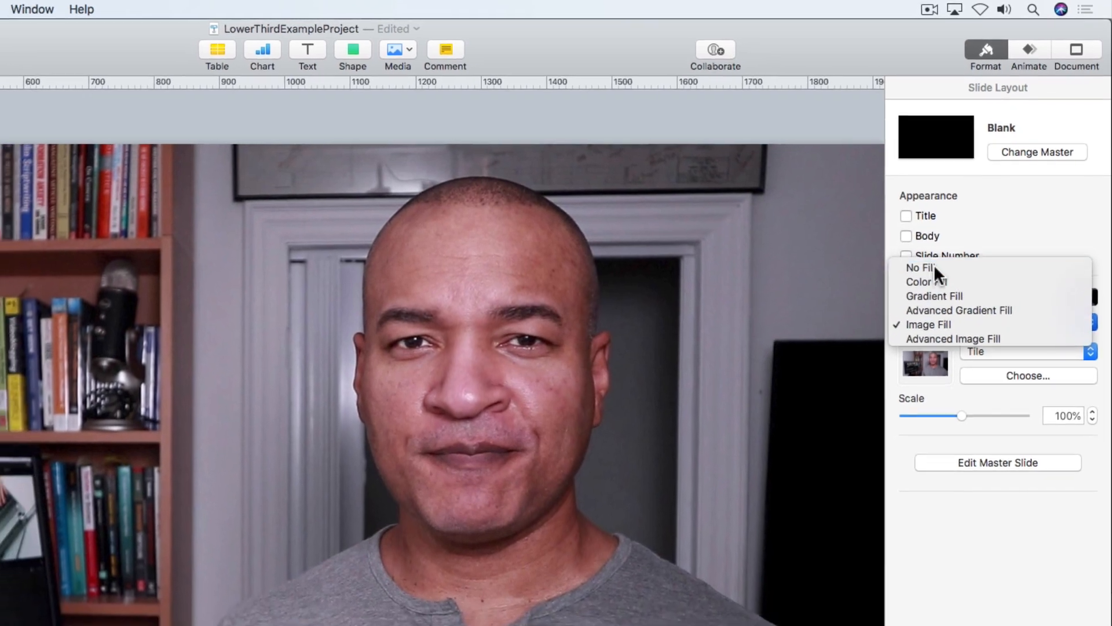
pyautogui.click(933, 274)
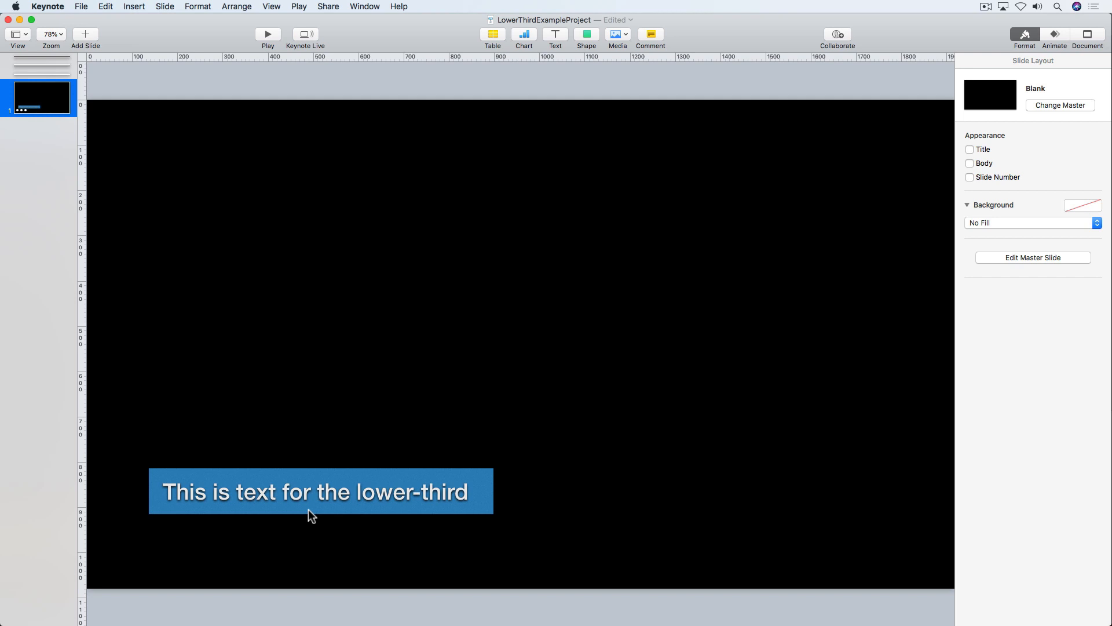
pyautogui.click(81, 7)
pyautogui.moveTo(127, 128)
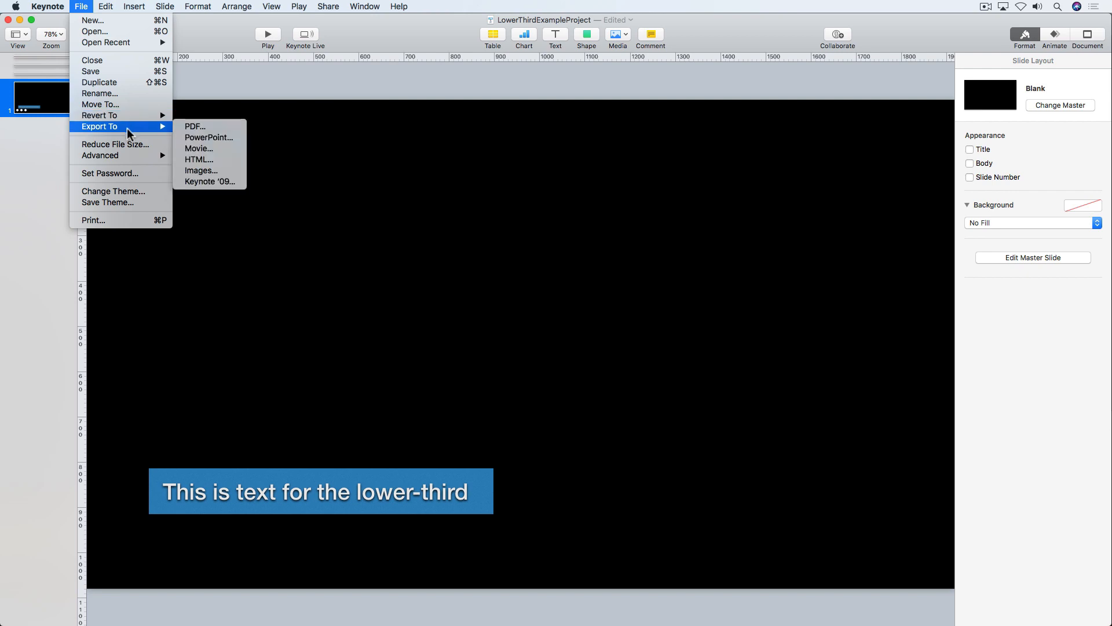
pyautogui.click(188, 151)
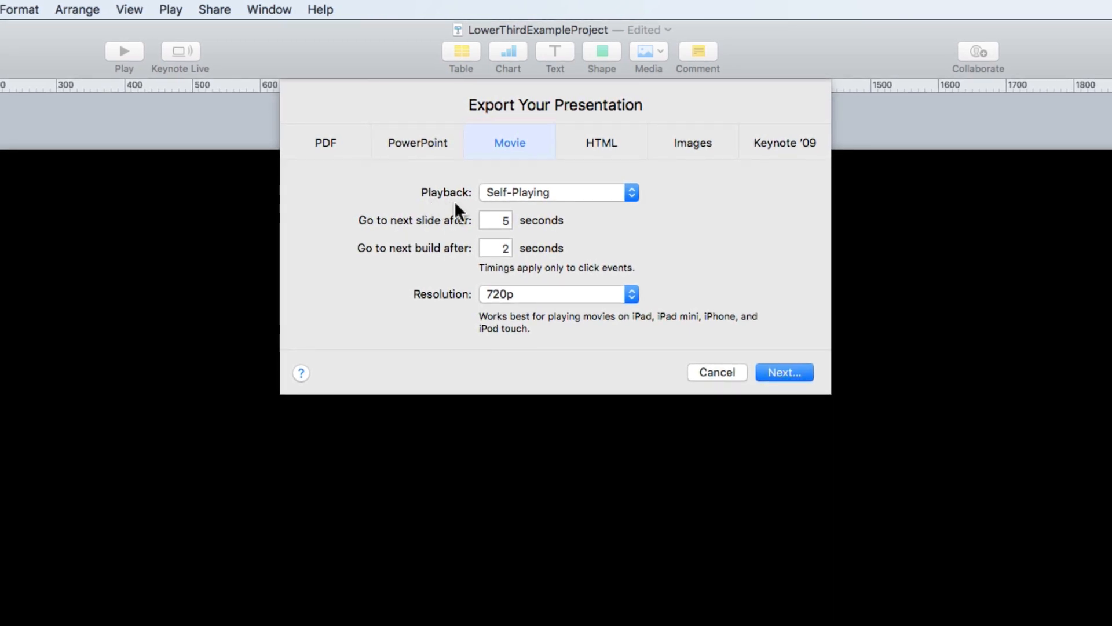
pyautogui.click(630, 194)
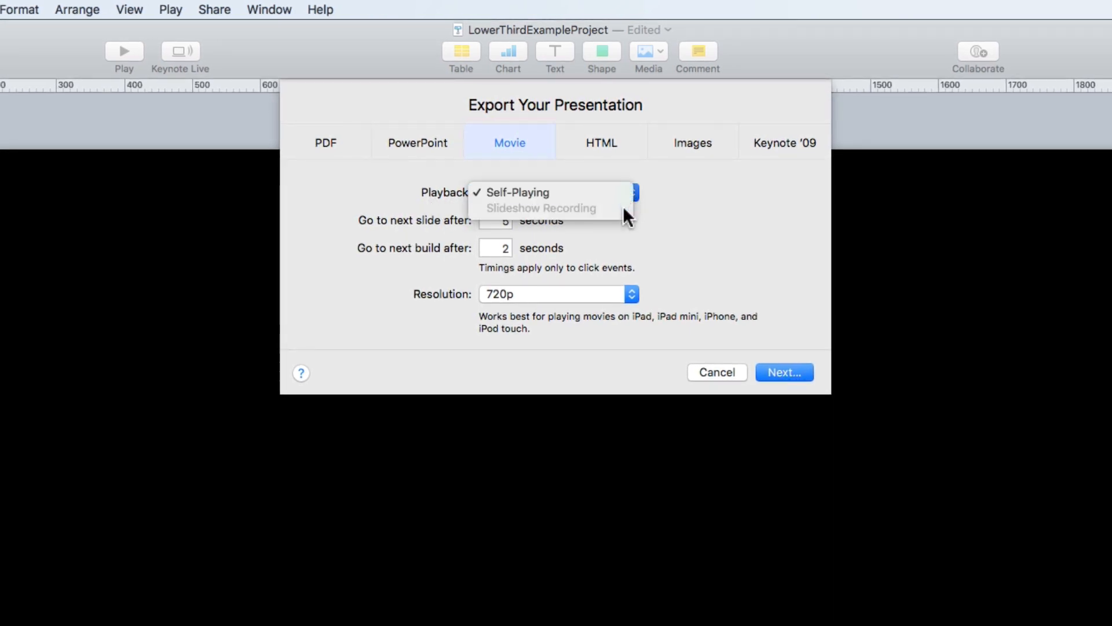
pyautogui.click(543, 192)
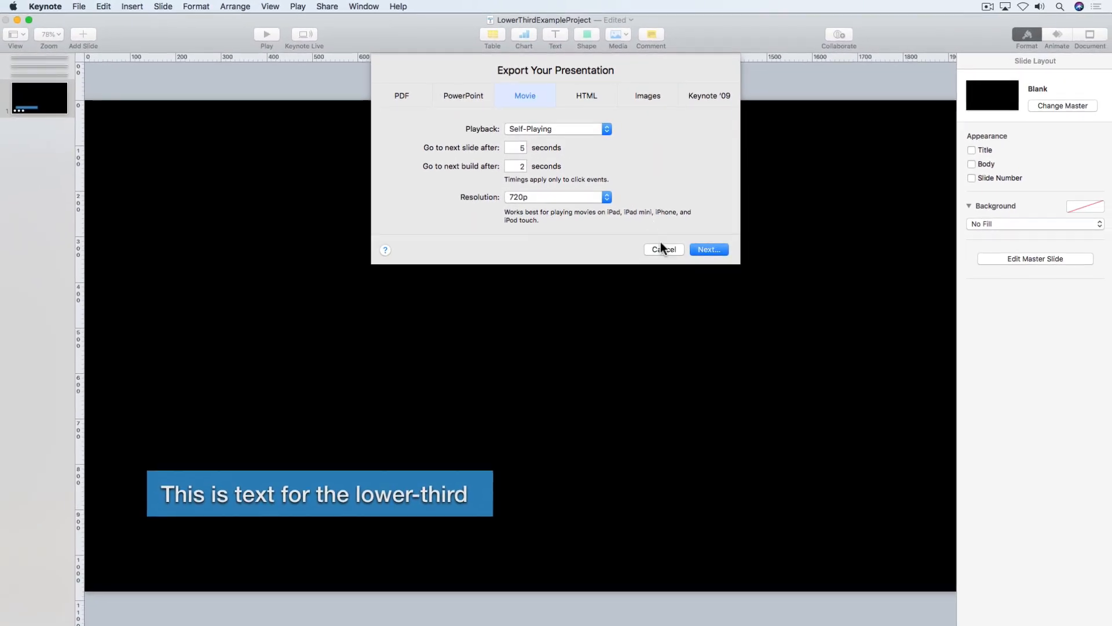
pyautogui.click(662, 249)
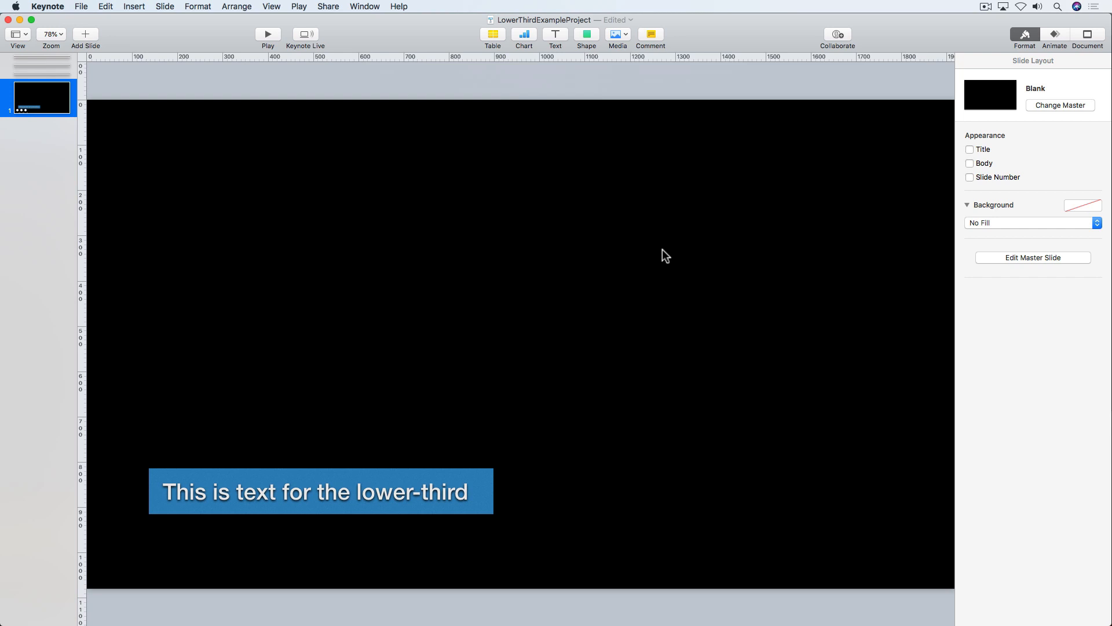
# Open the build order for the slide from the blue lower-third rectangle's animation settings.
pyautogui.click(482, 478)
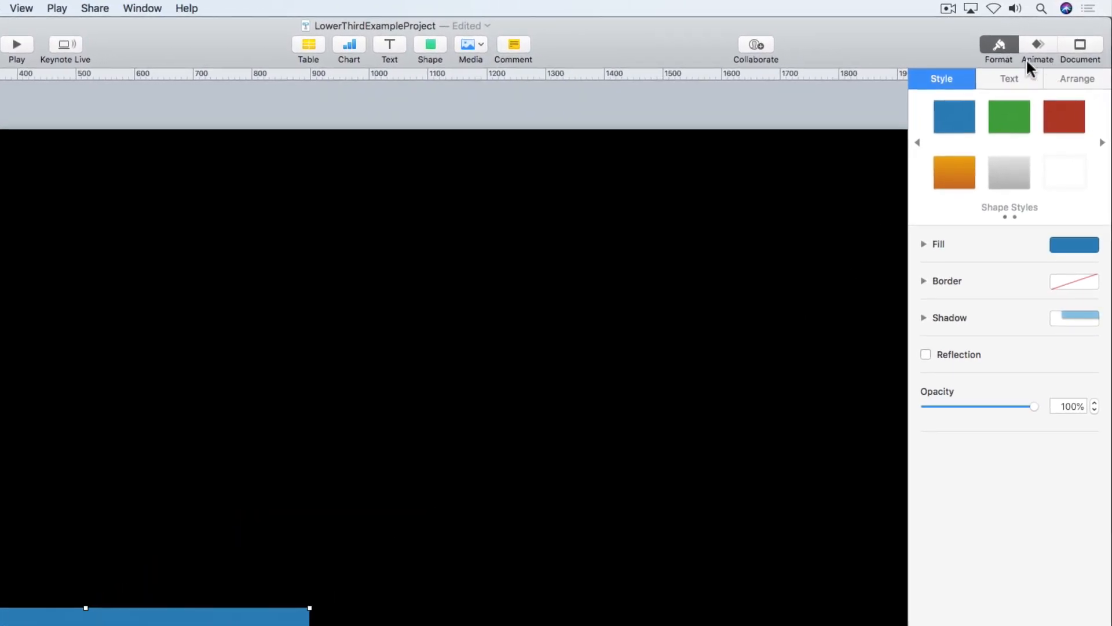
pyautogui.click(1044, 51)
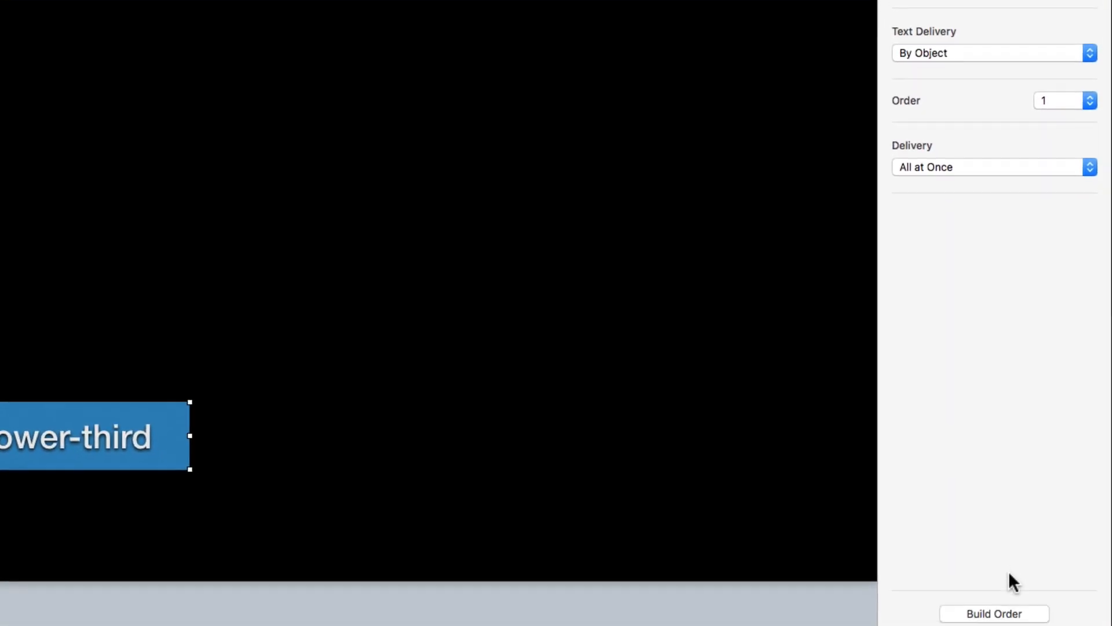
pyautogui.click(1035, 606)
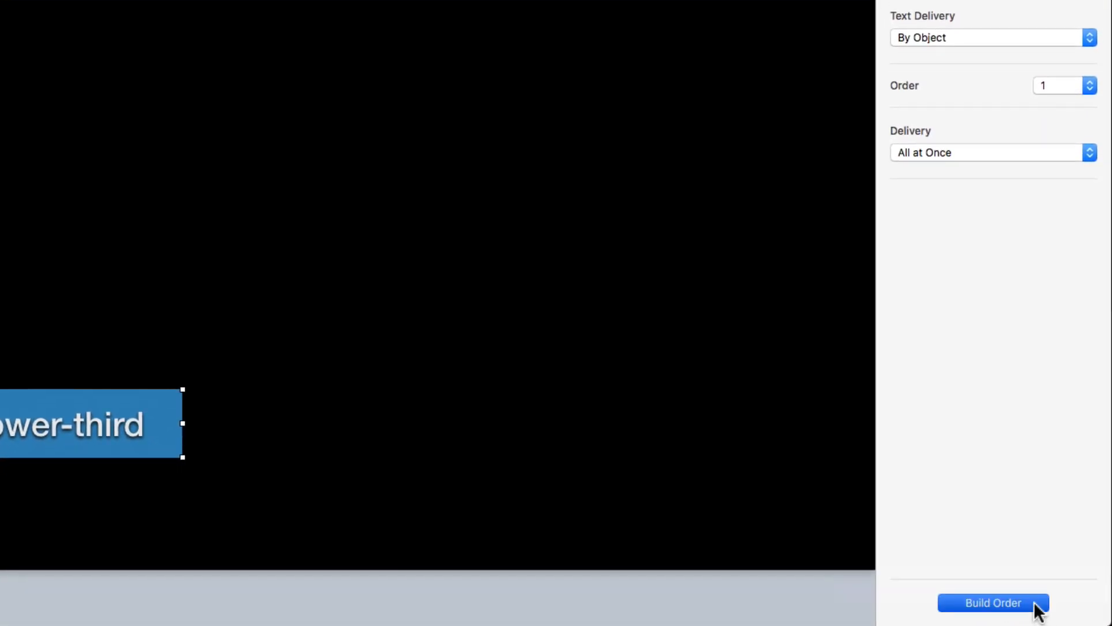
pyautogui.click(988, 390)
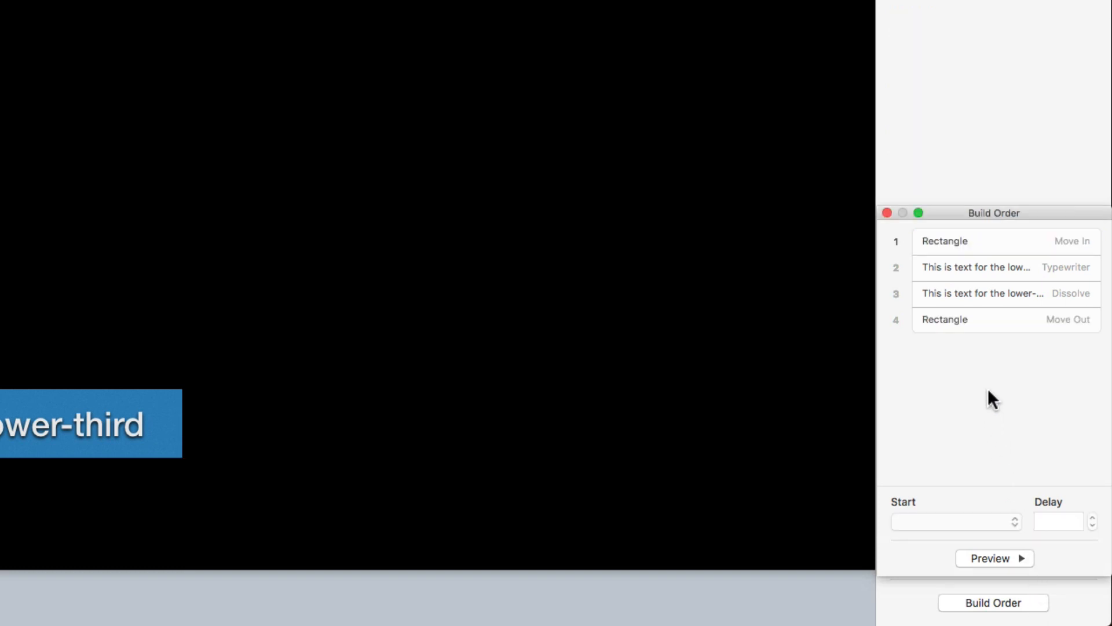
# Examine the start trigger and delay of each rectangle and text build, and close the build order.
pyautogui.click(999, 236)
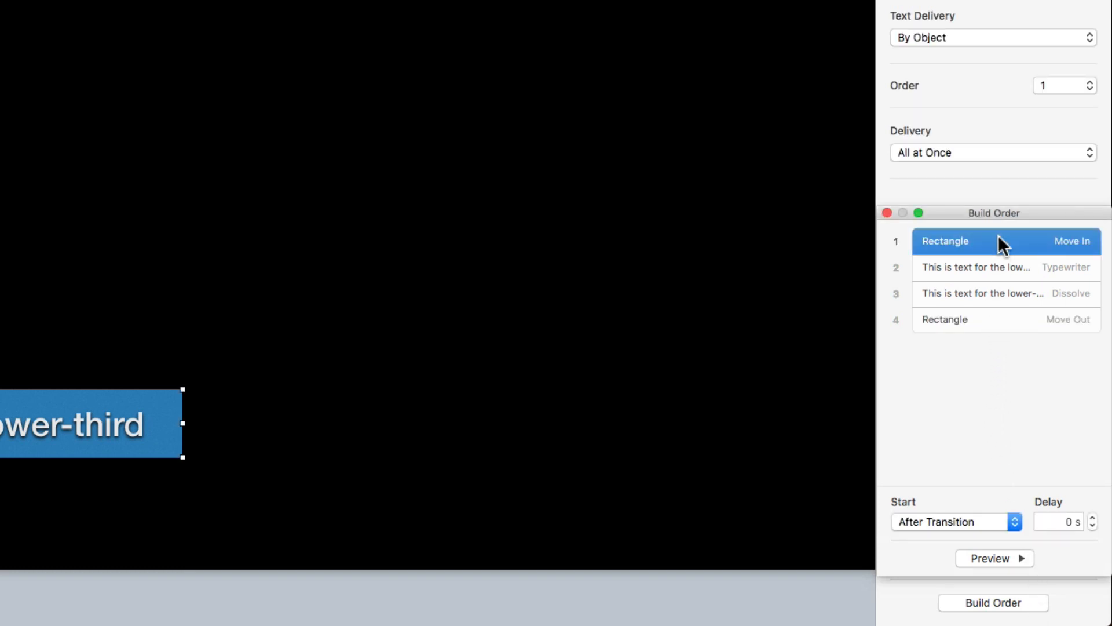
pyautogui.click(998, 267)
pyautogui.click(995, 295)
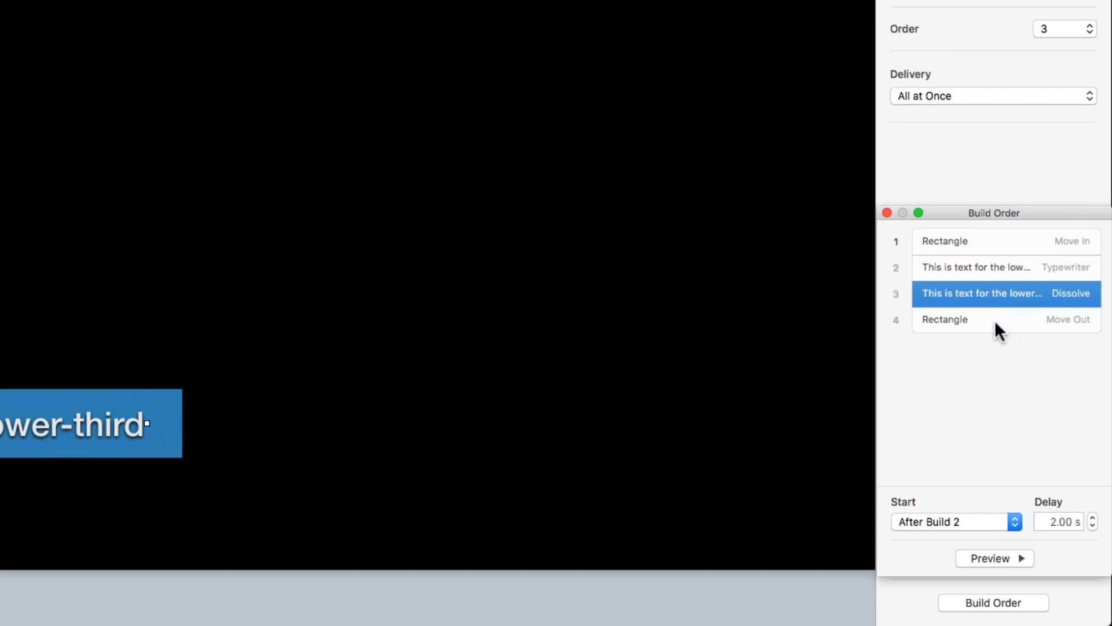
pyautogui.click(995, 320)
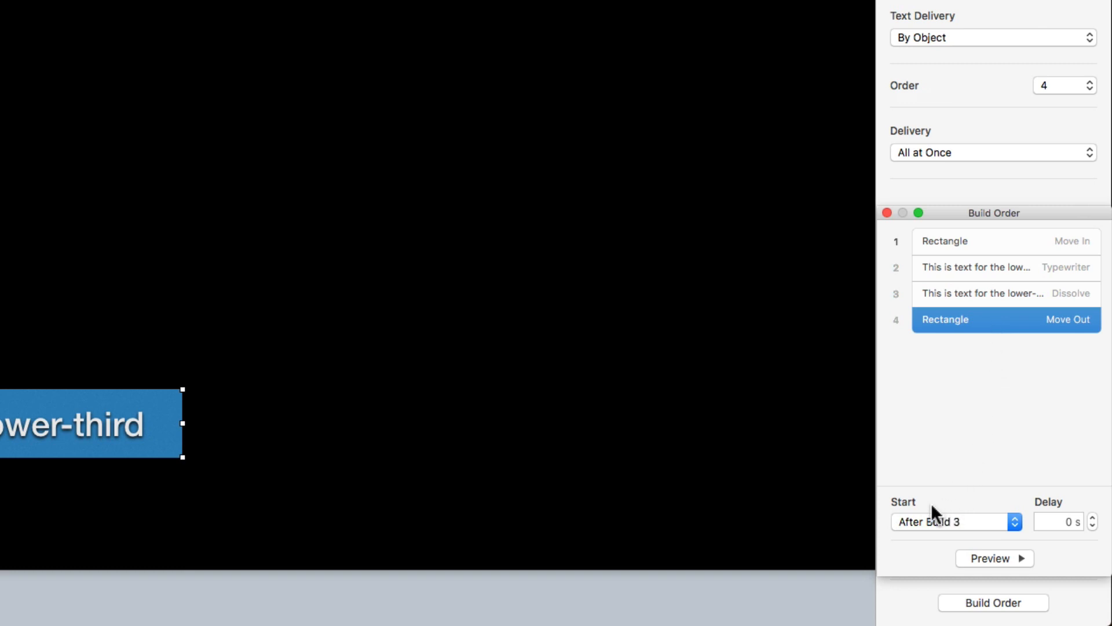
pyautogui.click(1007, 244)
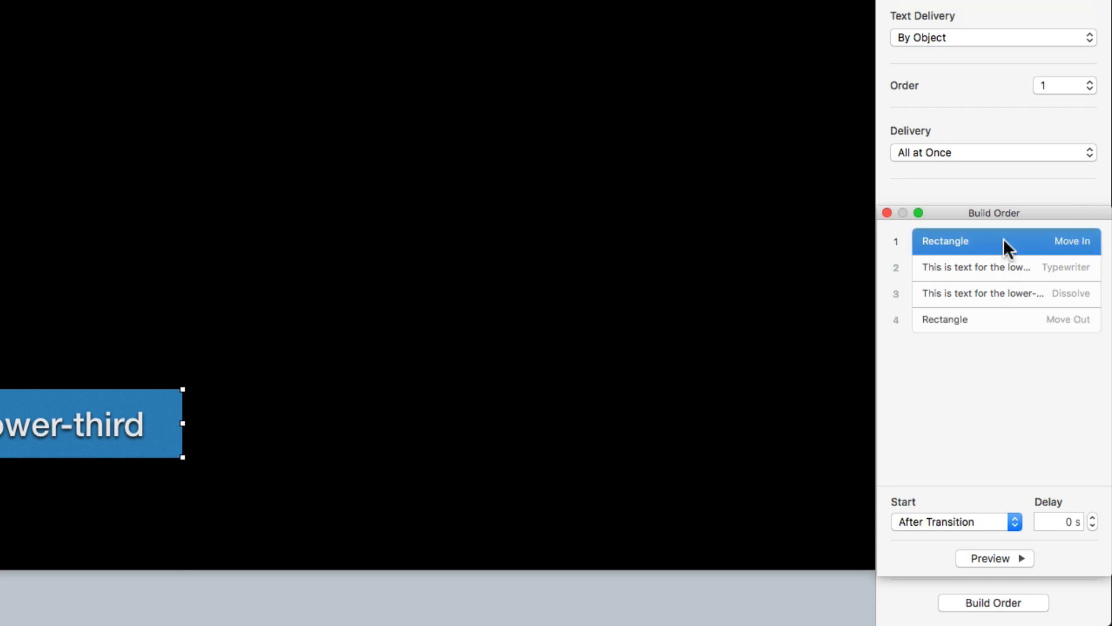
pyautogui.click(1009, 272)
pyautogui.click(1011, 298)
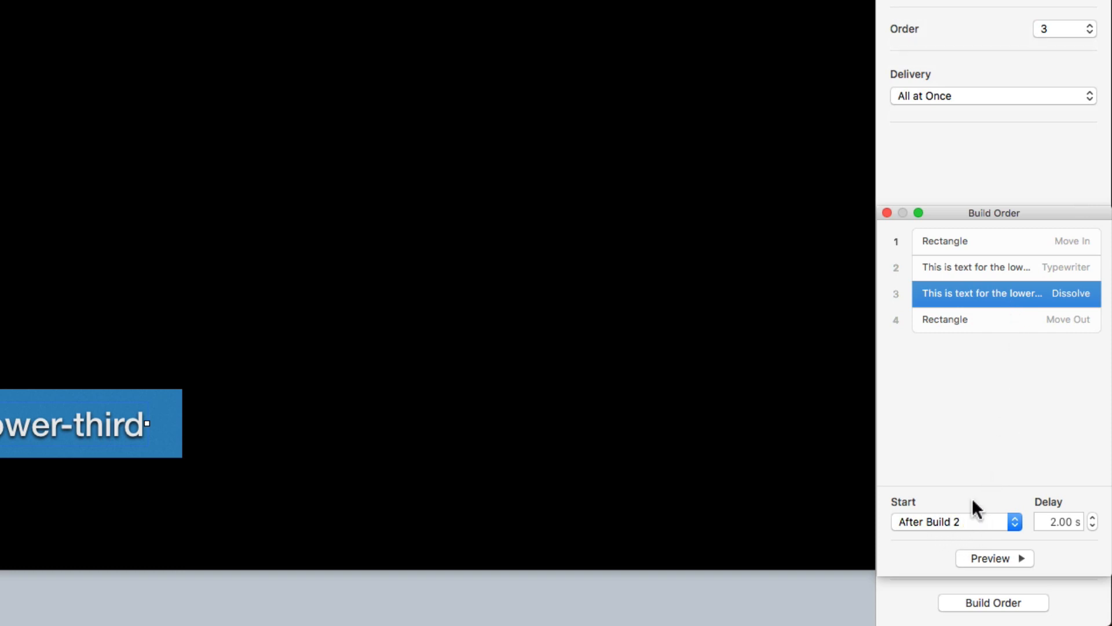
pyautogui.click(1006, 323)
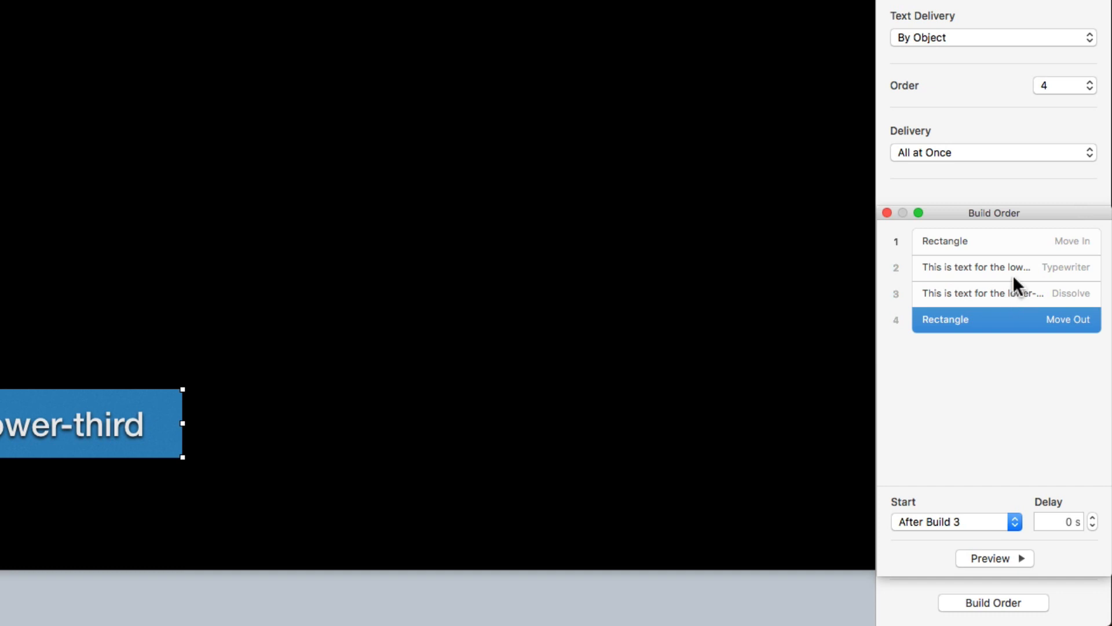
pyautogui.click(1013, 273)
pyautogui.click(1010, 300)
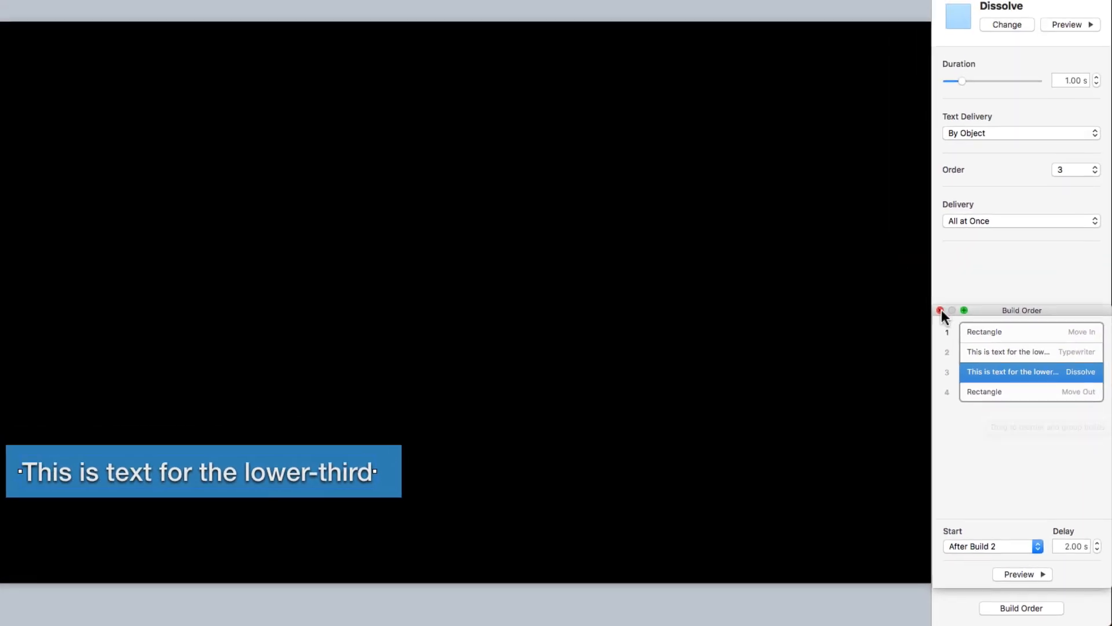
pyautogui.click(939, 308)
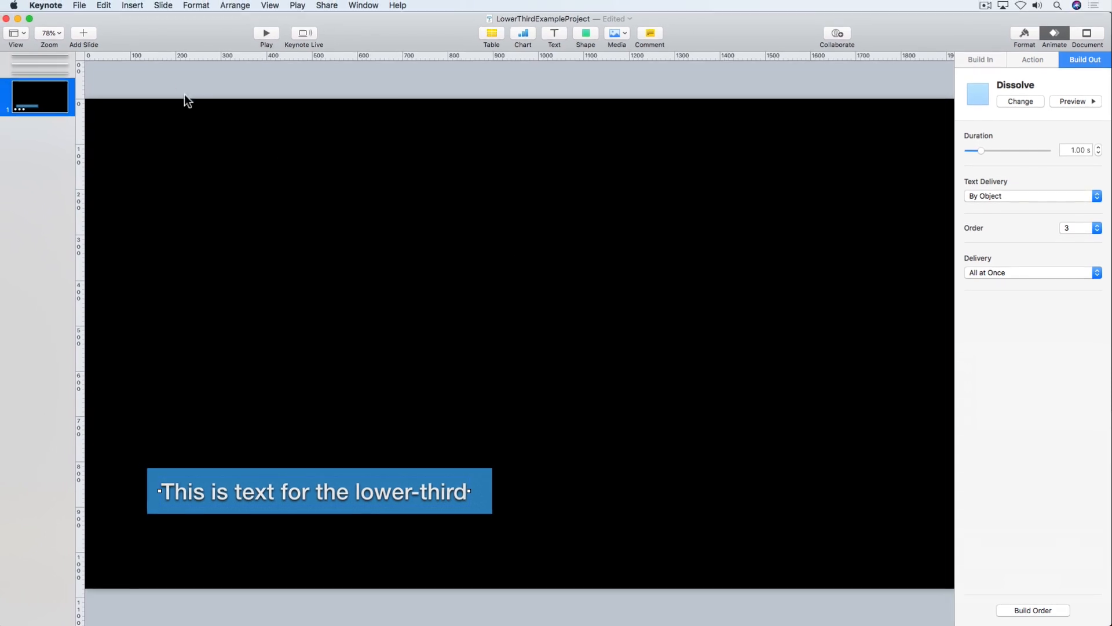
# Start exporting the presentation as a movie with Self-Playing playback.
pyautogui.click(79, 6)
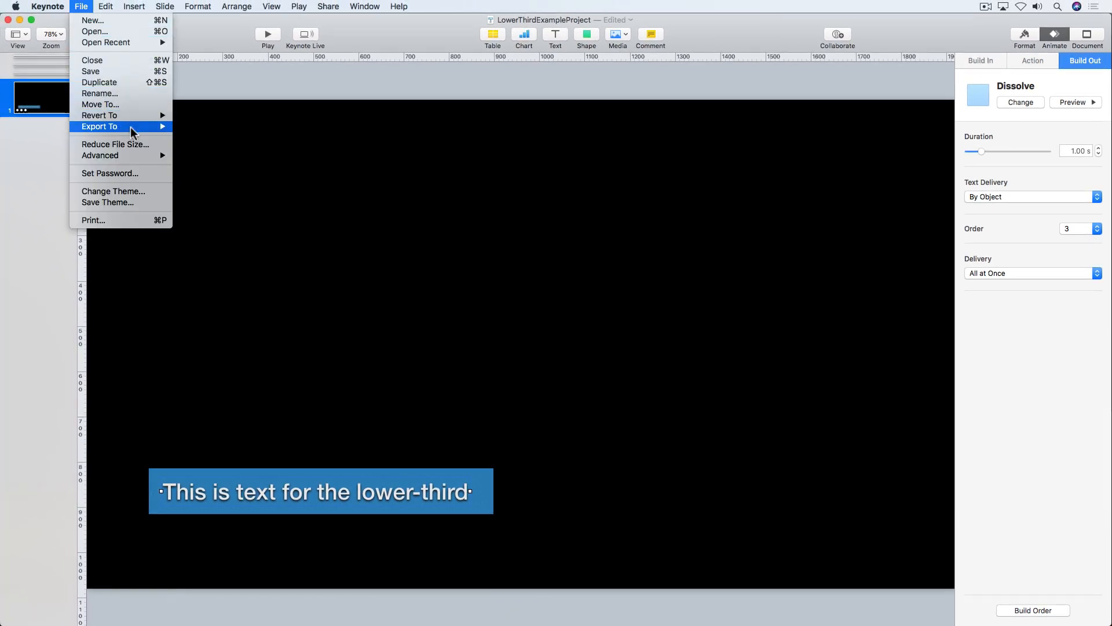
pyautogui.moveTo(133, 128)
pyautogui.click(198, 146)
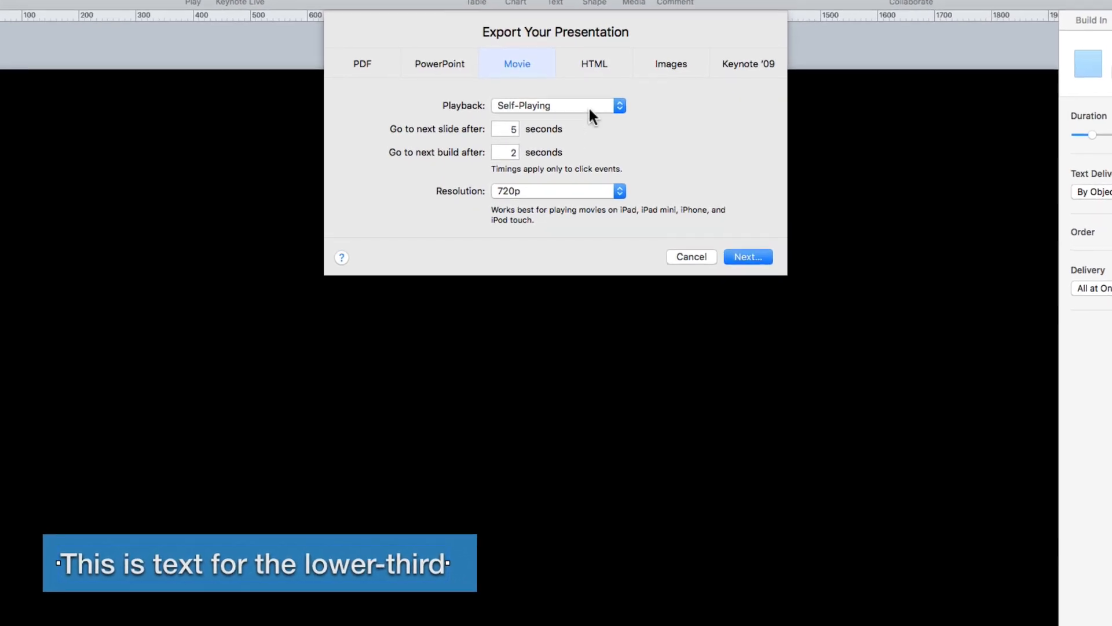
pyautogui.click(585, 106)
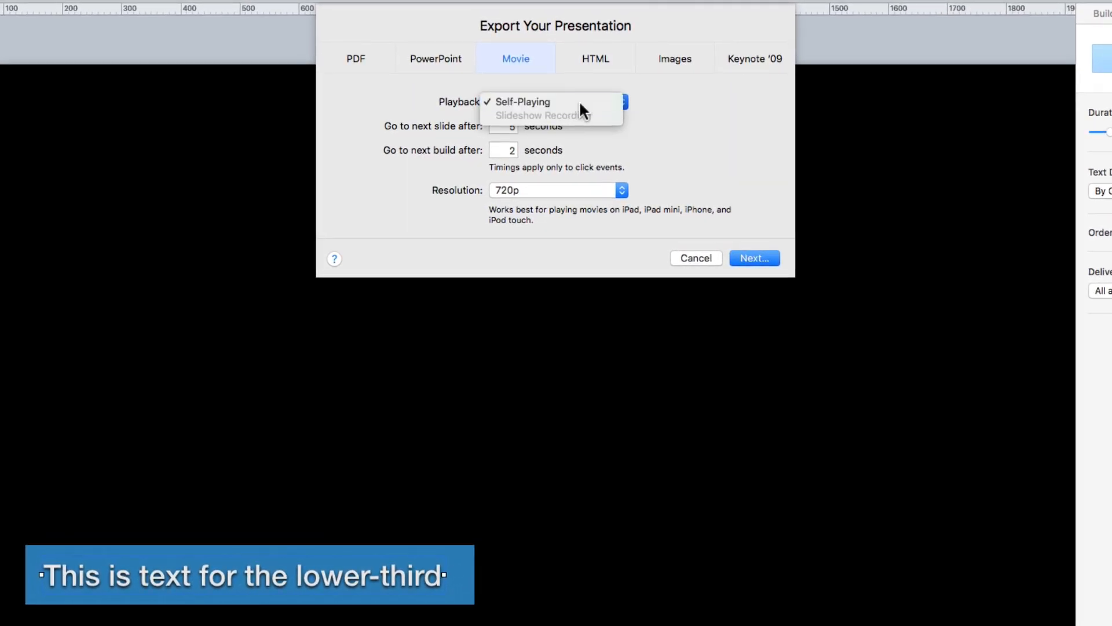
pyautogui.click(580, 104)
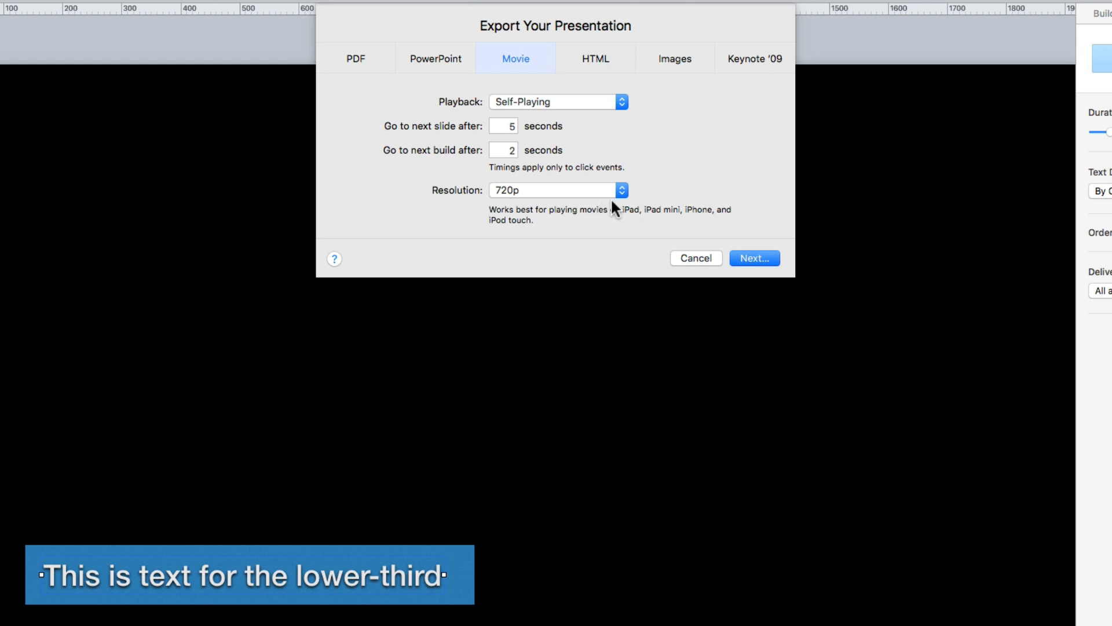
# Set the movie export to a custom resolution of 1920 x 1080 with Apple ProRes 4444 compression.
pyautogui.click(623, 187)
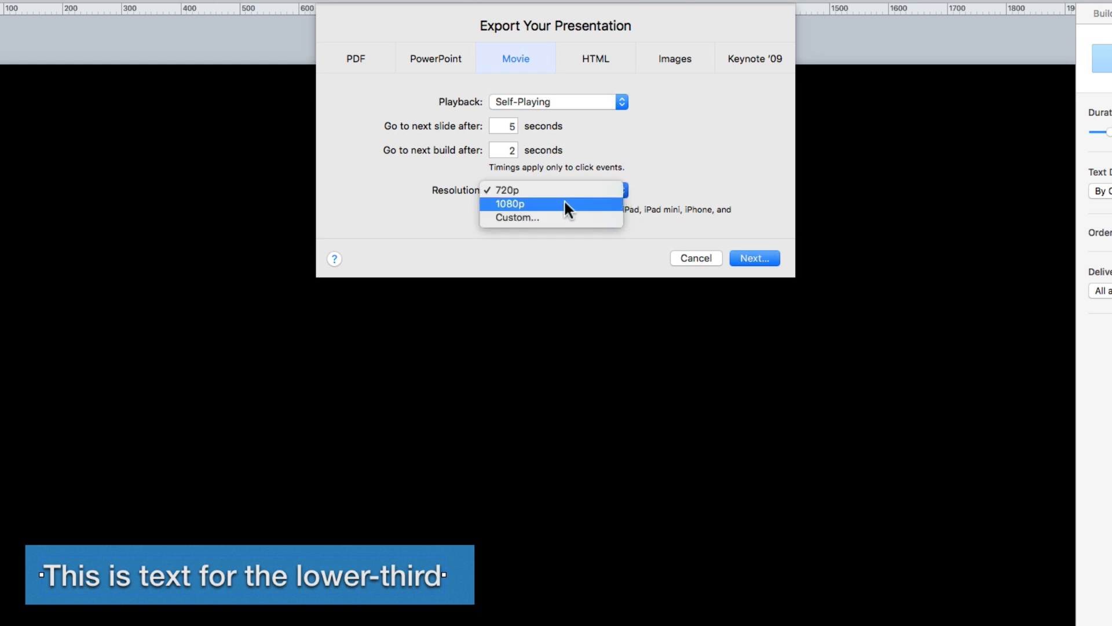
pyautogui.click(527, 218)
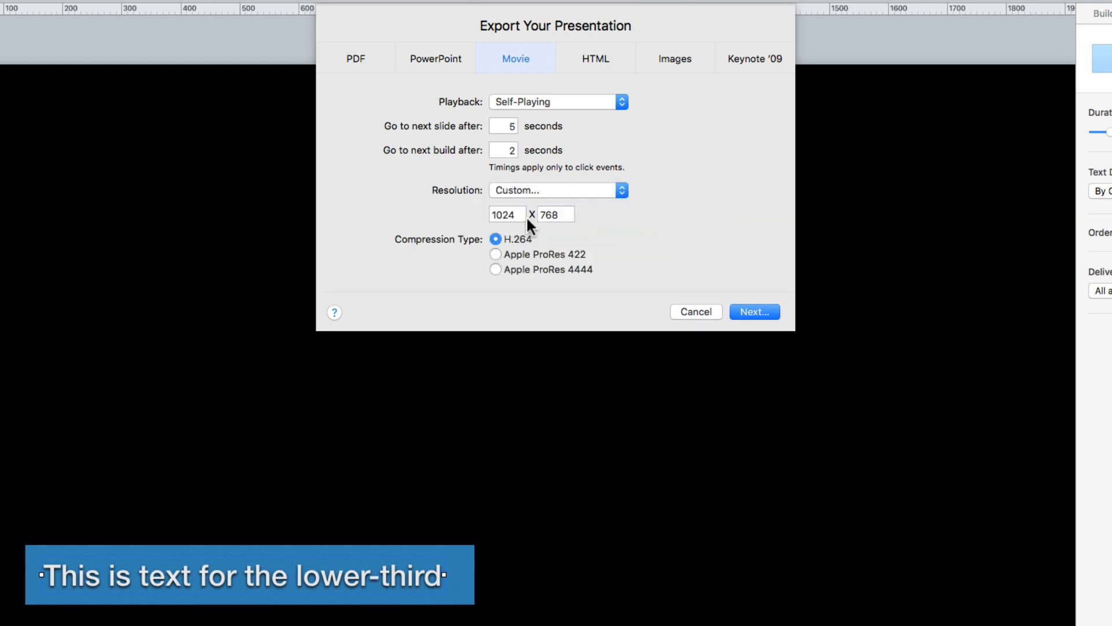
pyautogui.doubleClick(493, 215)
pyautogui.write('1920')
pyautogui.press('Tab')
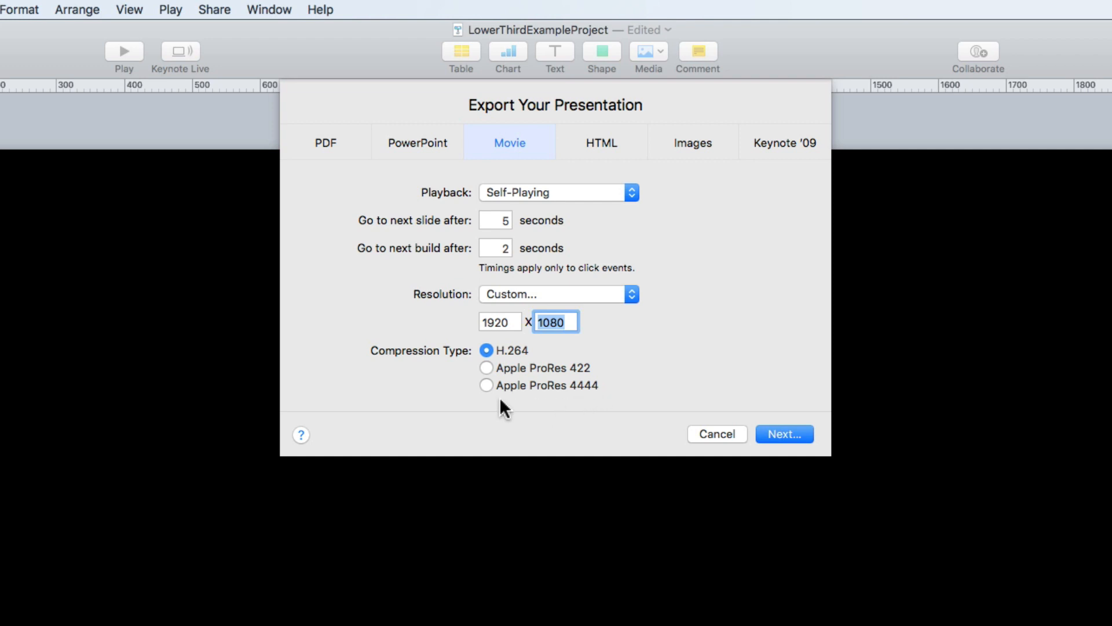
pyautogui.click(486, 385)
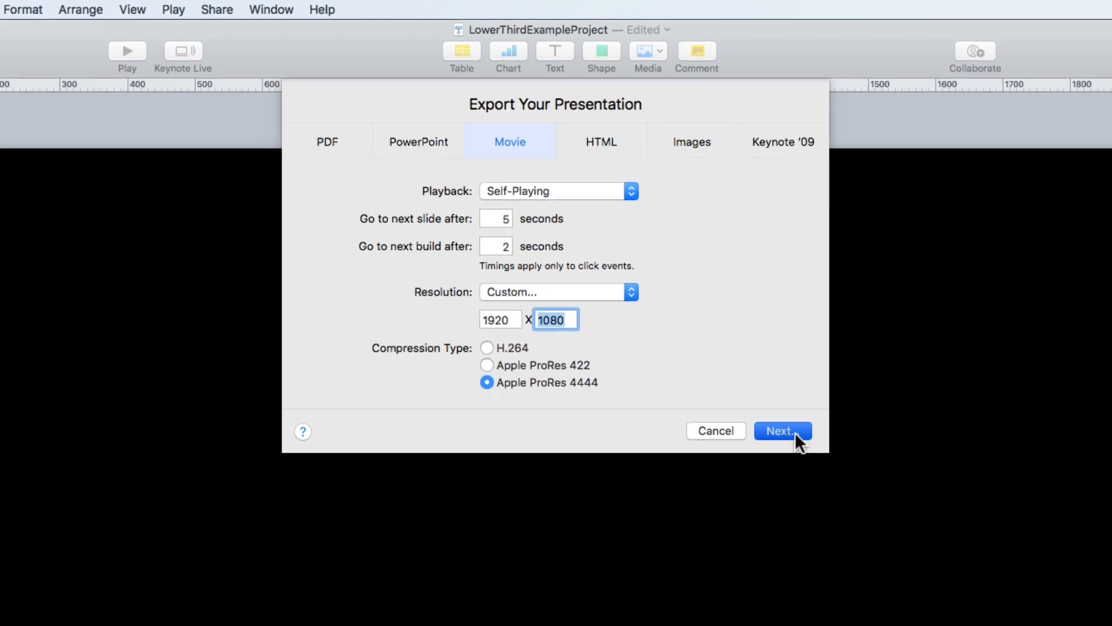
# Export the movie to the Desktop under the name LowerThirdExampleProject.
pyautogui.click(795, 433)
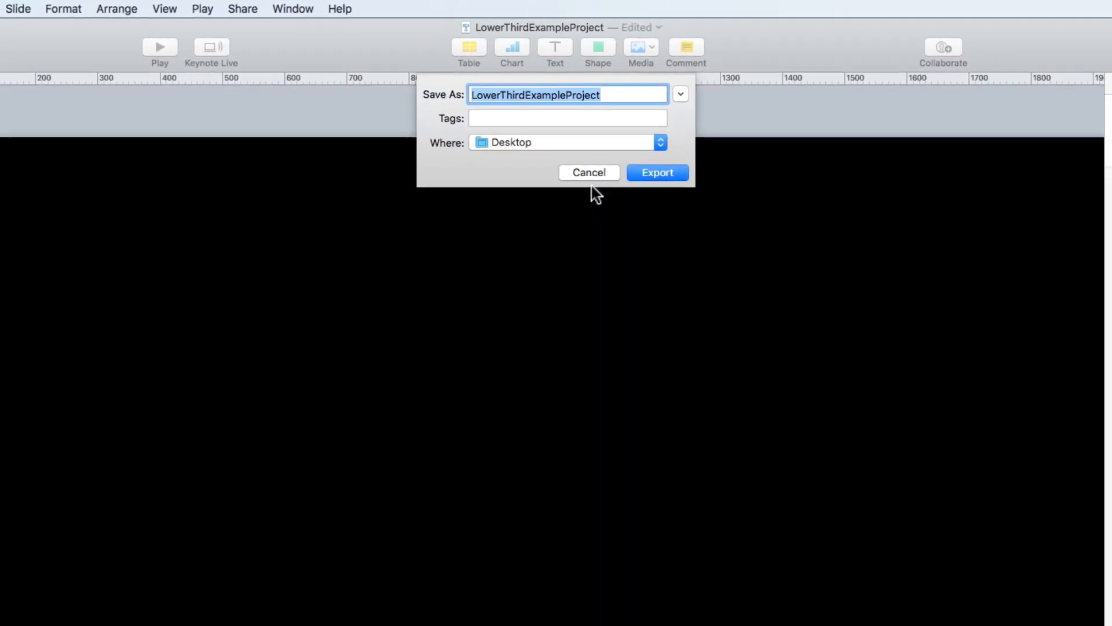
pyautogui.click(614, 98)
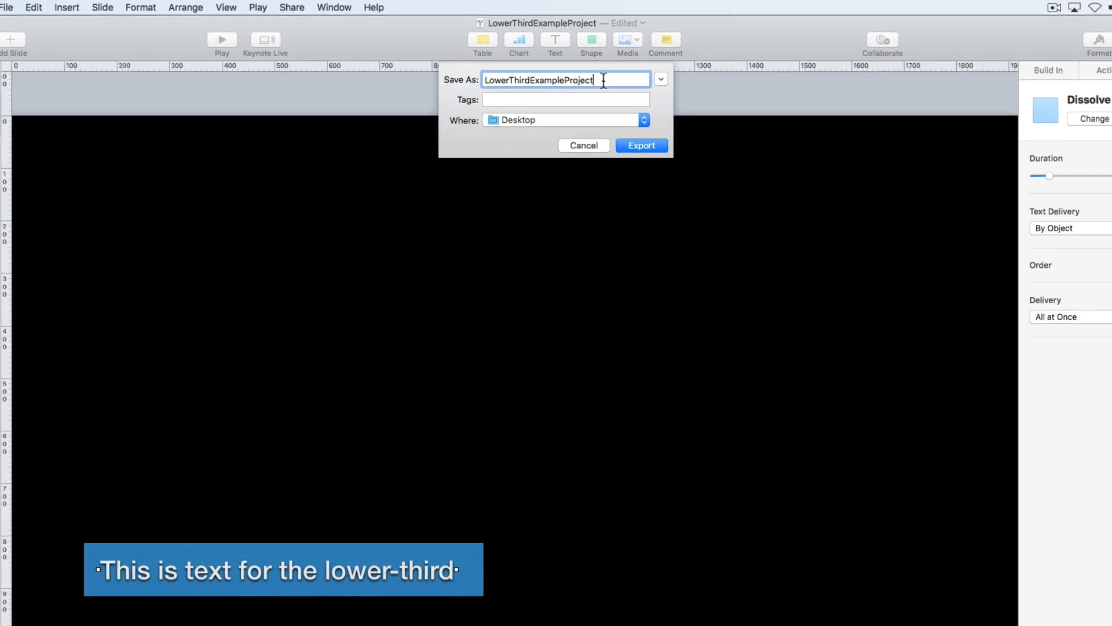
pyautogui.moveTo(599, 73); pyautogui.dragTo(492, 73)
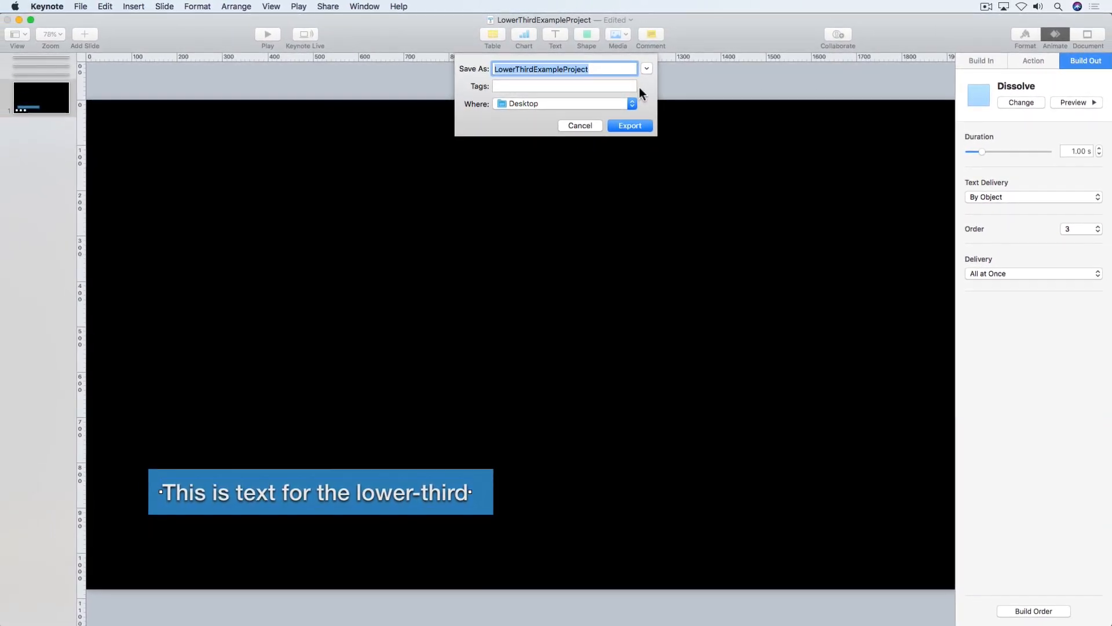
pyautogui.click(636, 127)
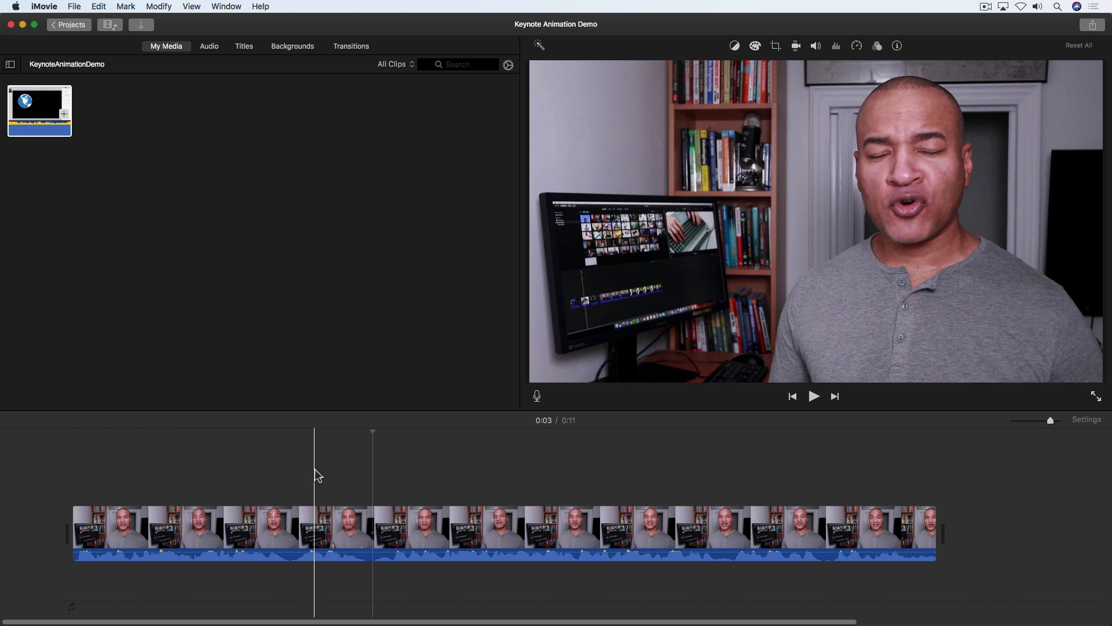
# Bring the LowerThirdExampleProject movie from the Finder's Desktop folder into the iMovie timeline, overlaying it above the main clip near its start.
pyautogui.press('super+Tab')
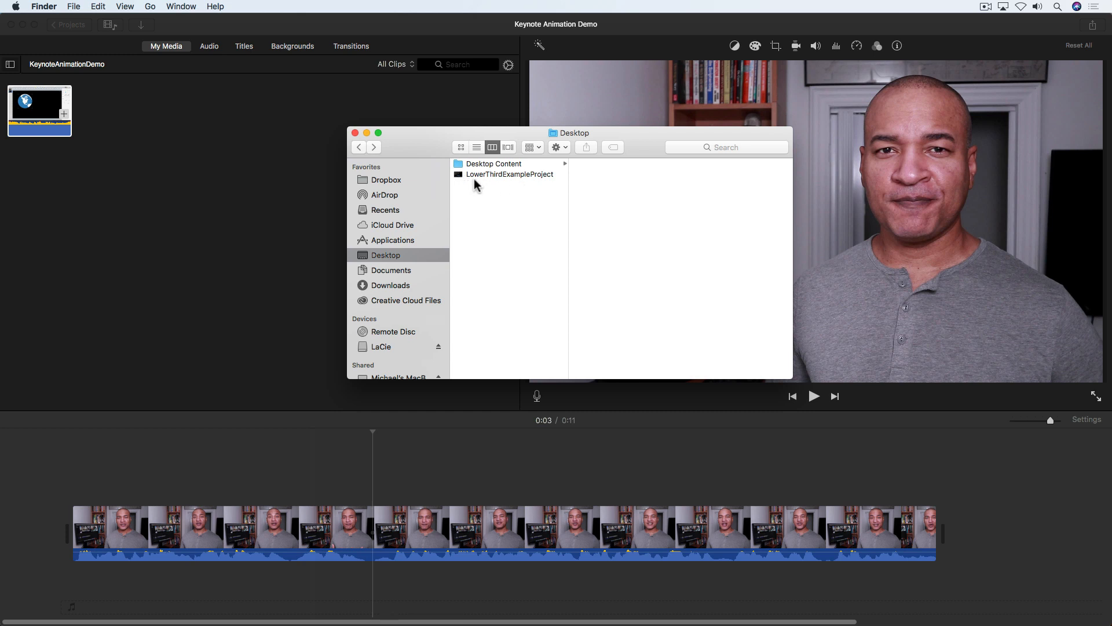
pyautogui.moveTo(457, 180); pyautogui.dragTo(129, 454)
pyautogui.moveTo(116, 468); pyautogui.dragTo(111, 476)
pyautogui.click(84, 454)
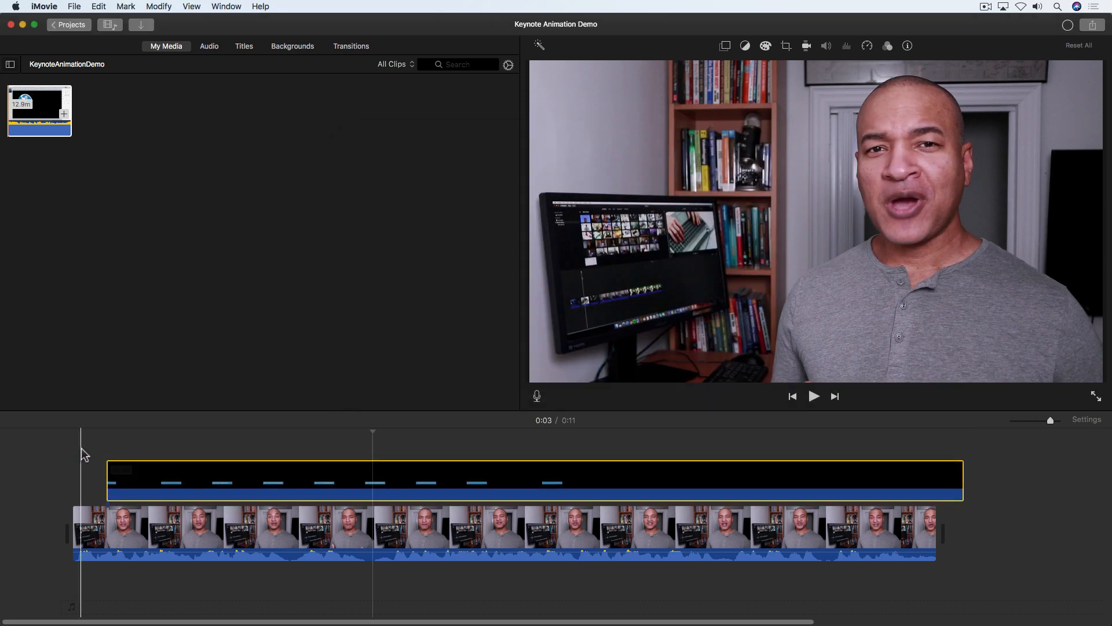